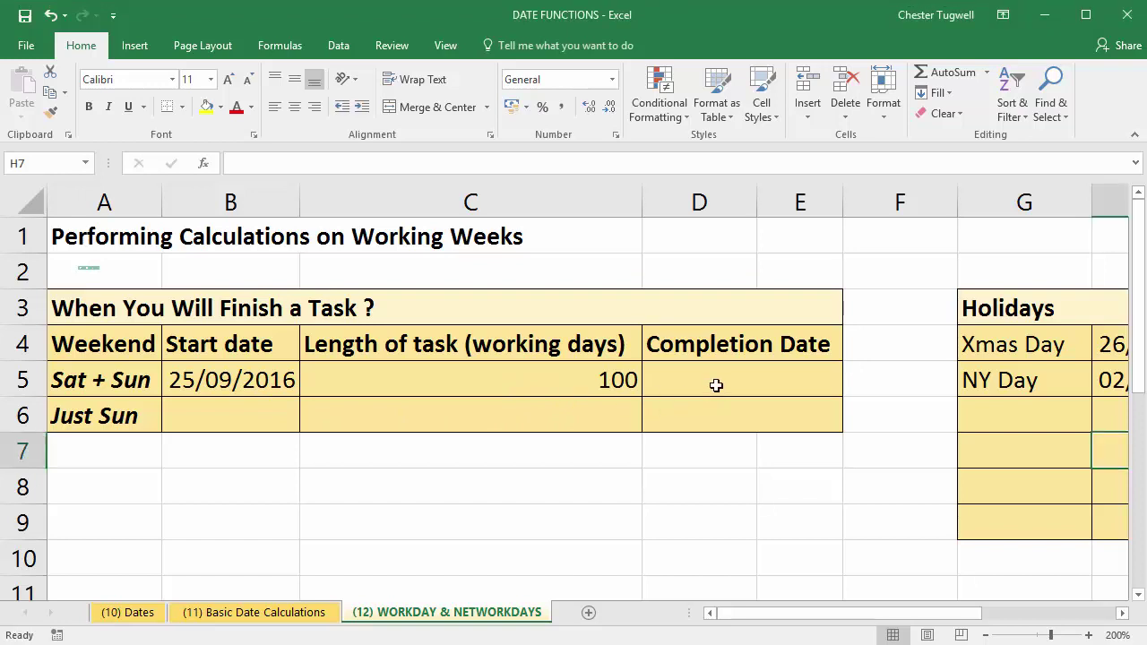
# Enter =WORKDAY(B5,C5) in D5 so the Sat + Sun completion date reads 10/02/2017
pyautogui.click(746, 393)
pyautogui.write('=')
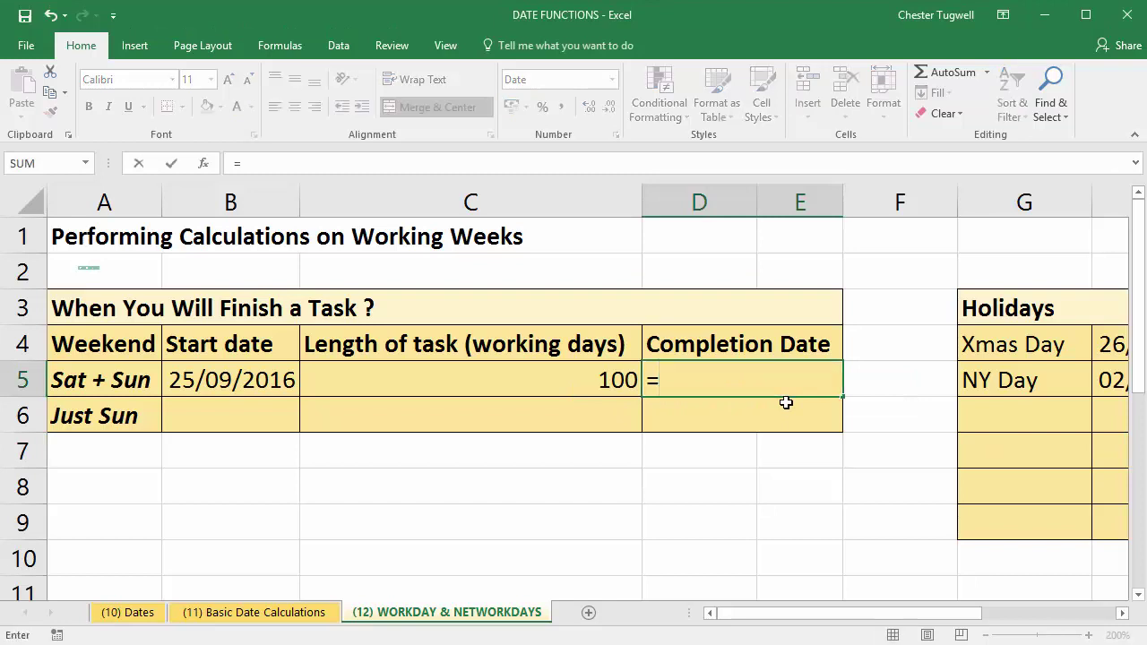
pyautogui.write('w')
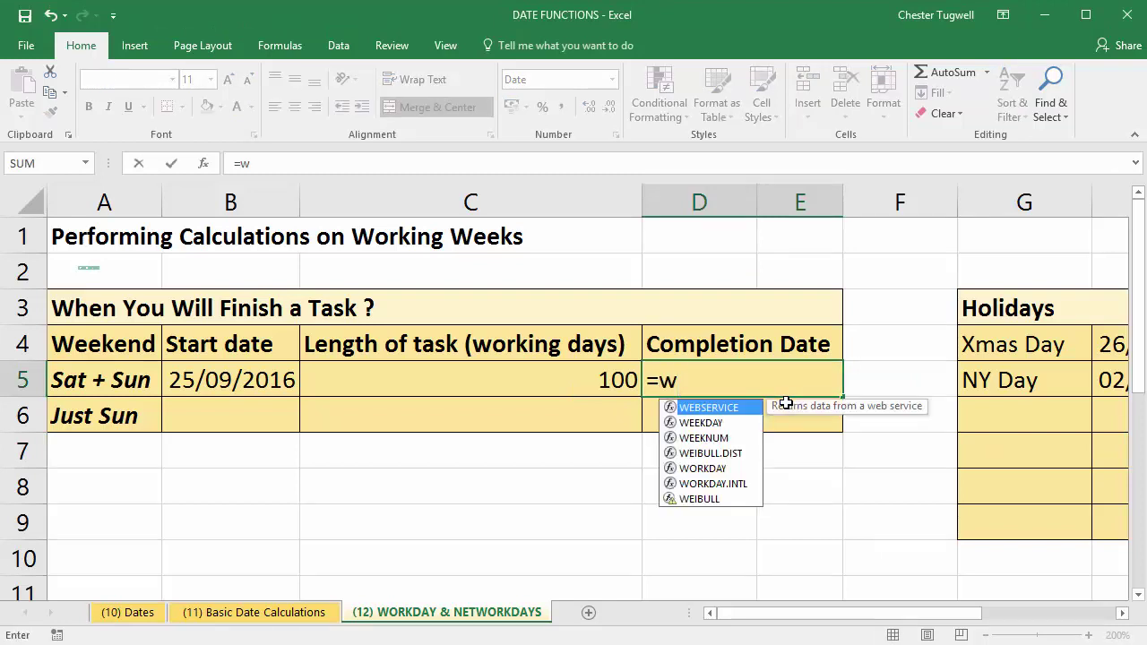
pyautogui.write('o')
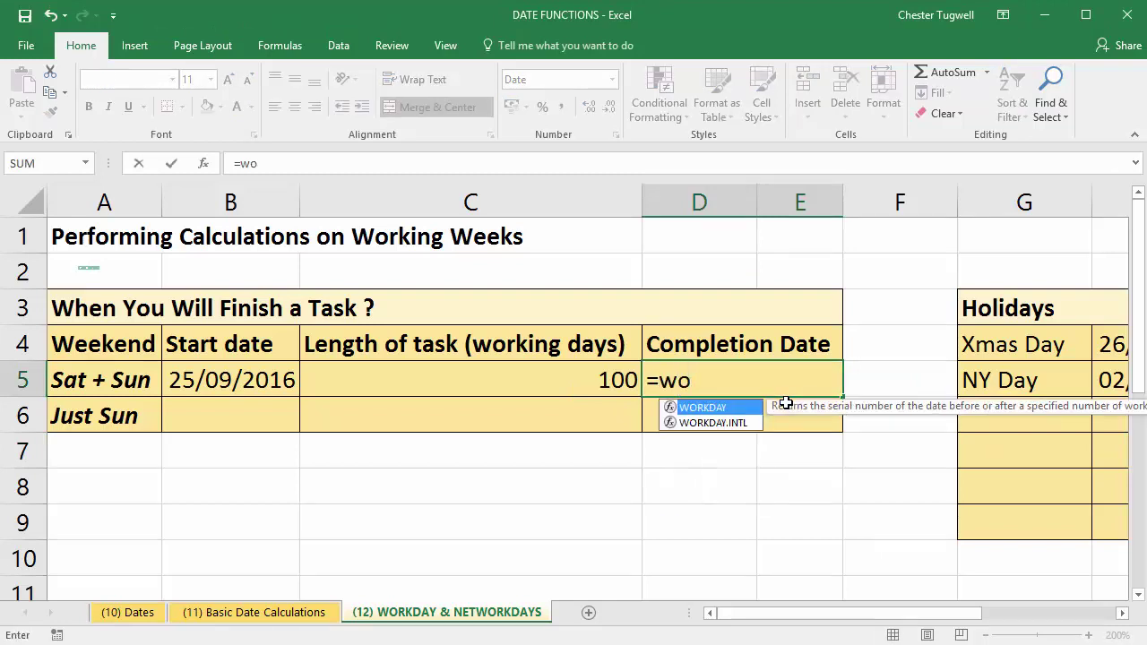
pyautogui.press('Tab')
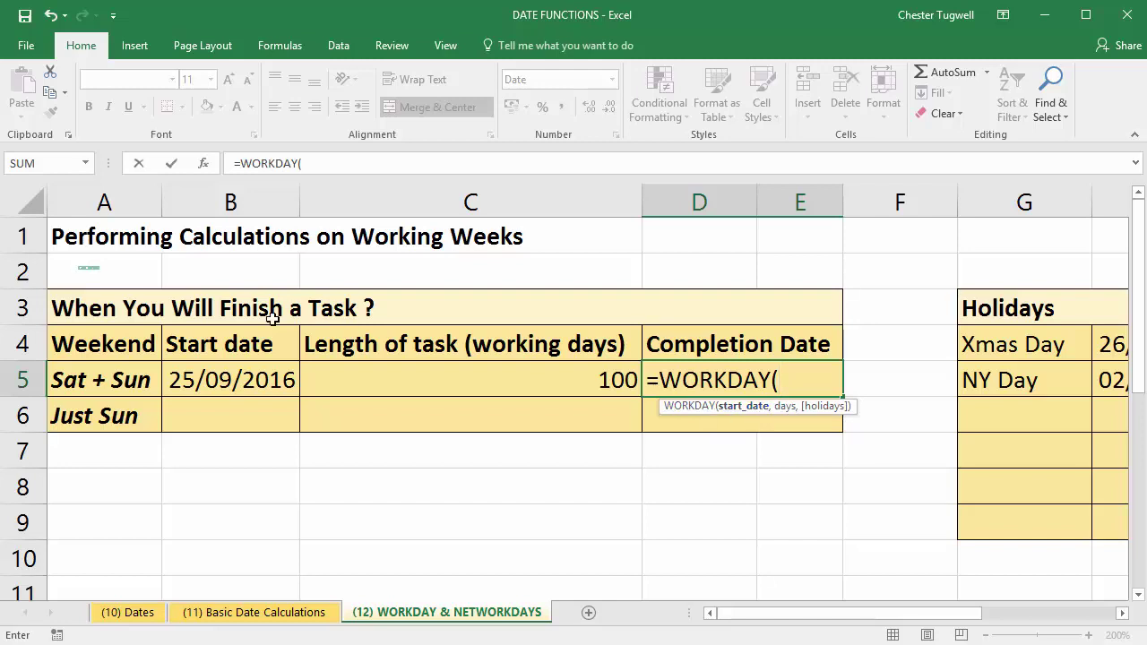
pyautogui.click(258, 372)
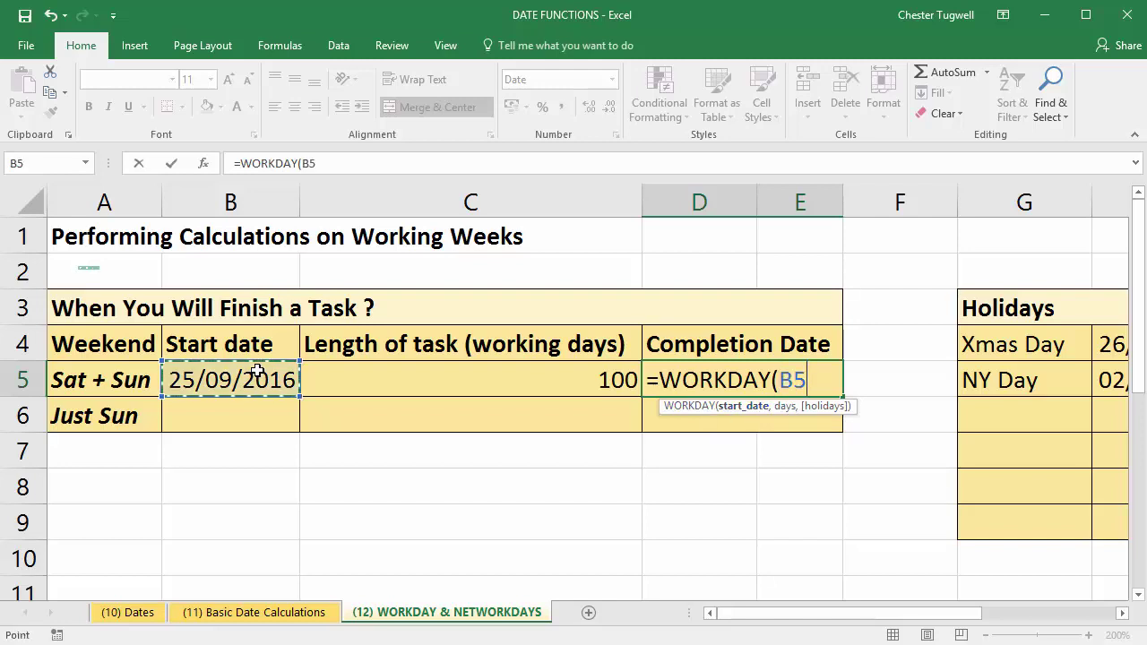
pyautogui.write(',')
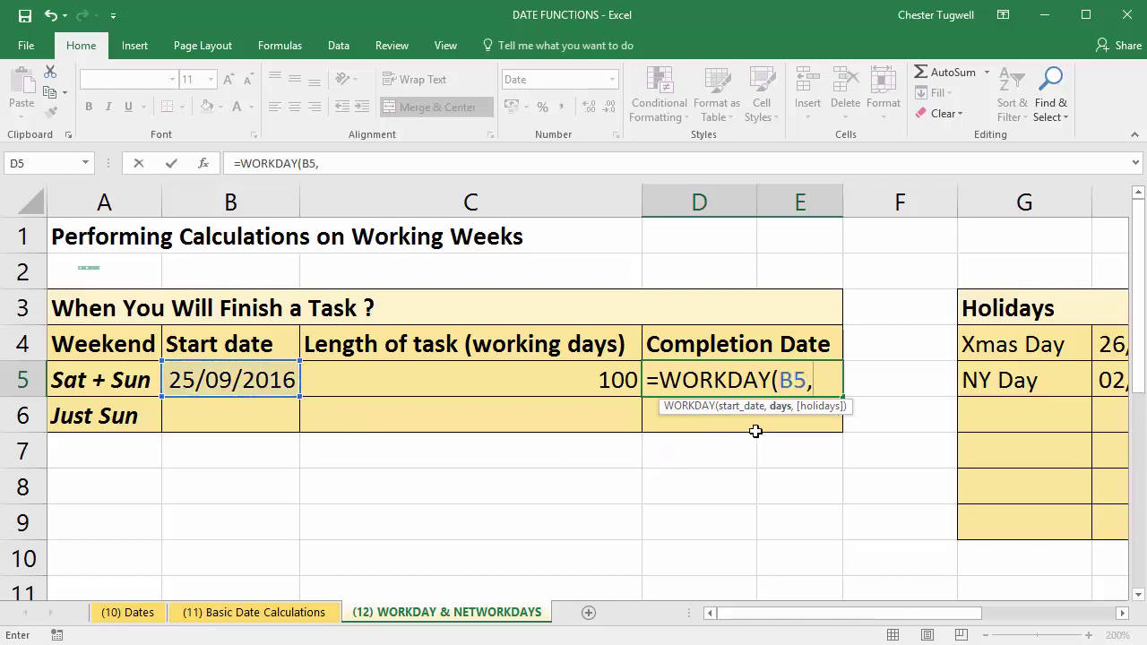
pyautogui.click(596, 374)
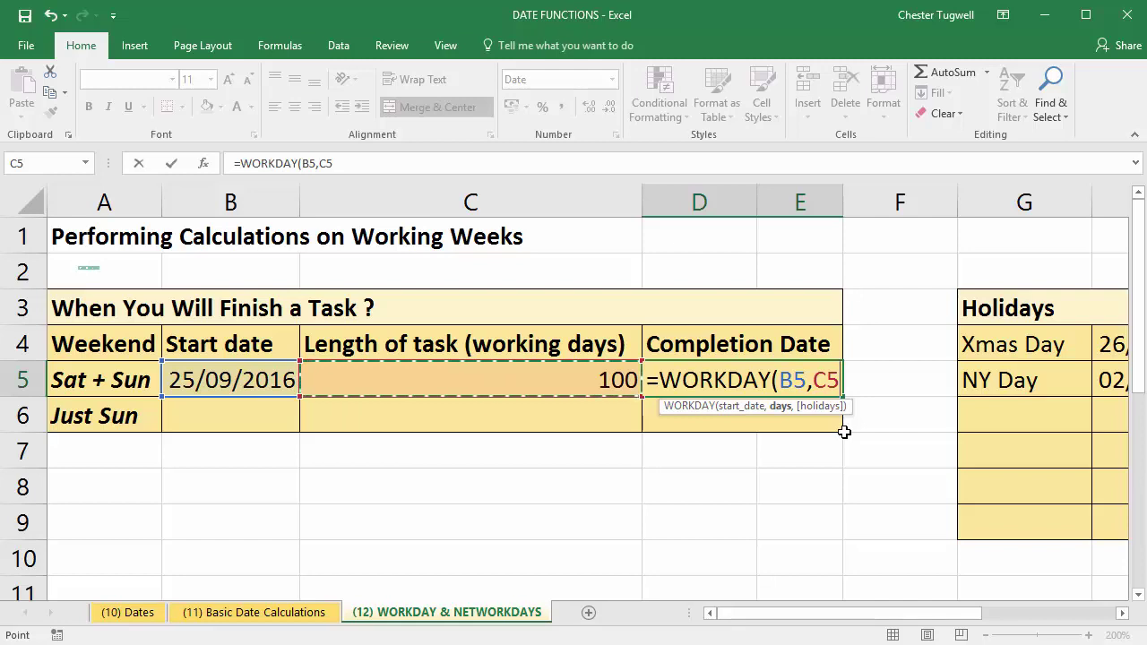
pyautogui.write(')')
pyautogui.press('Return')
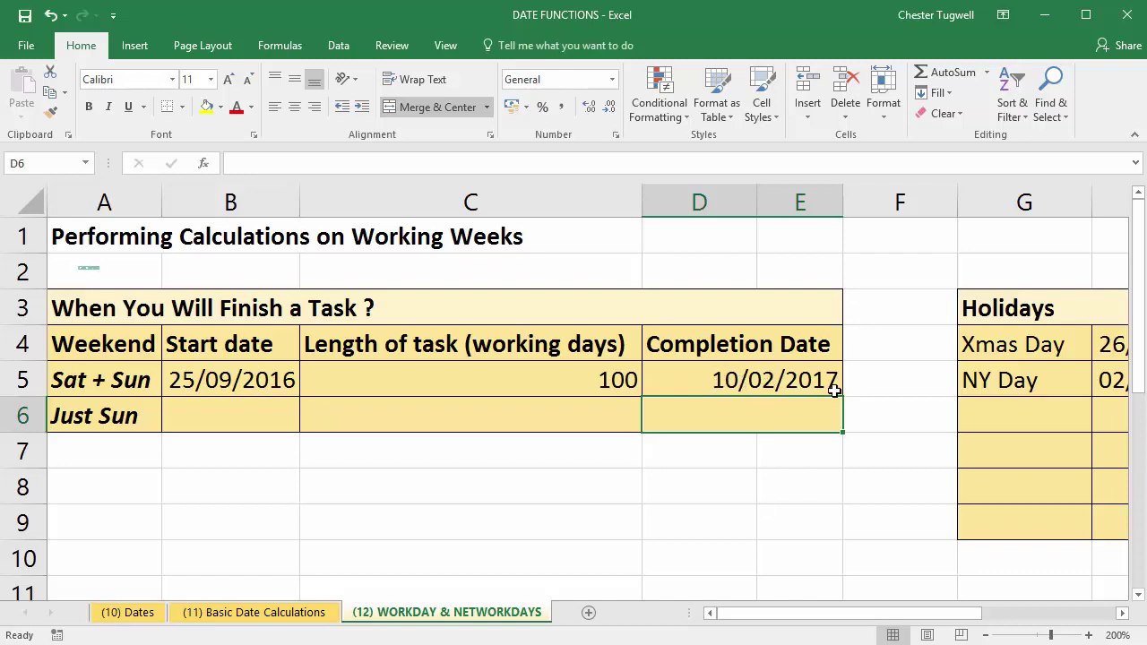
# Enter =B5+C5 in B7, giving the plain calendar result 03/01/2017 for comparison
pyautogui.click(250, 447)
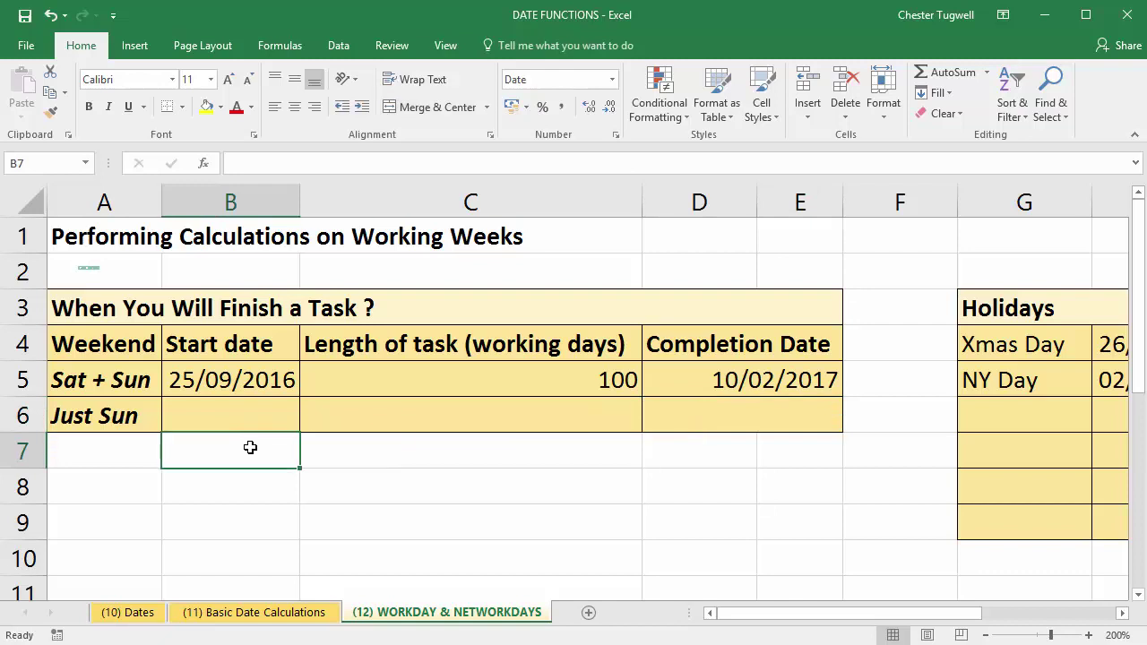
pyautogui.write('=')
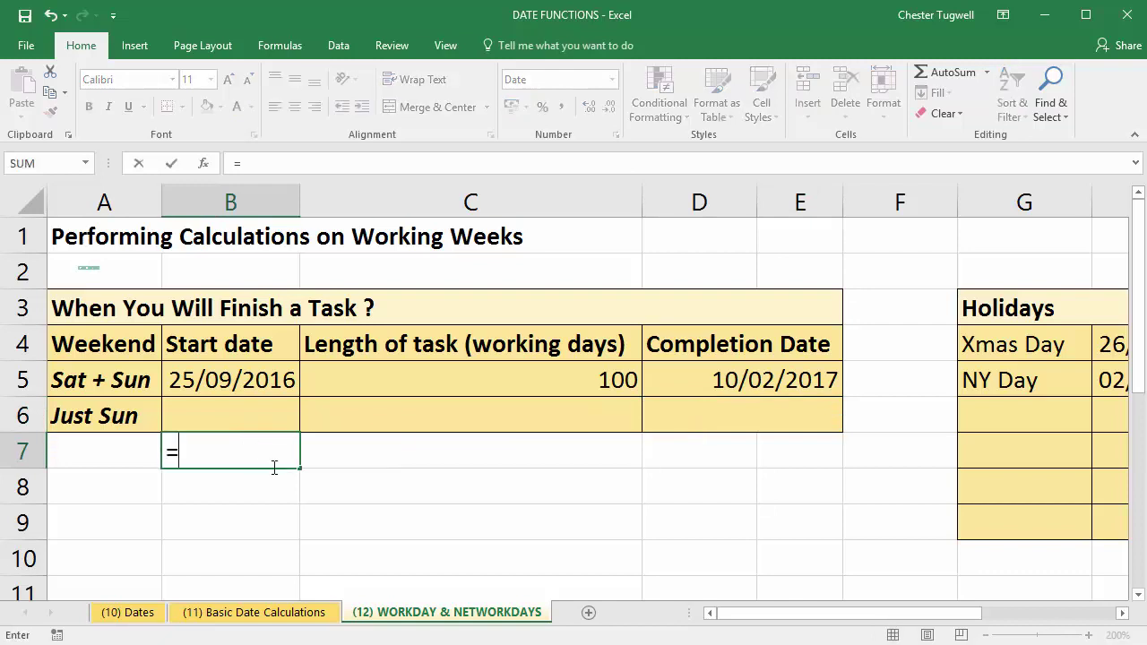
pyautogui.click(250, 381)
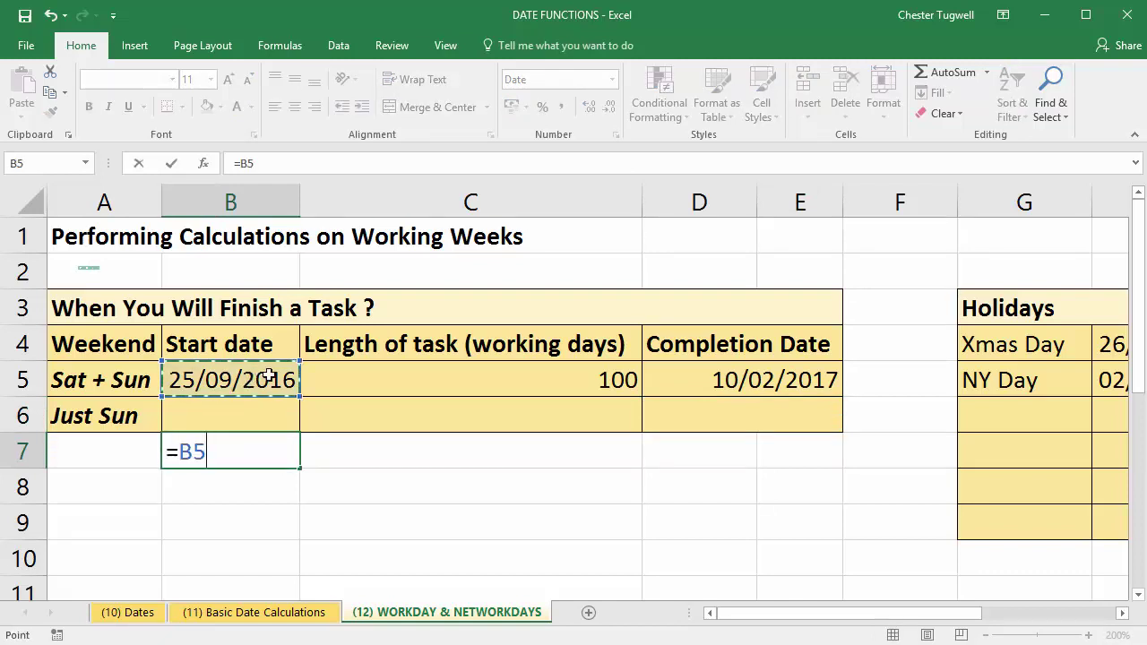
pyautogui.write('+')
pyautogui.click(551, 377)
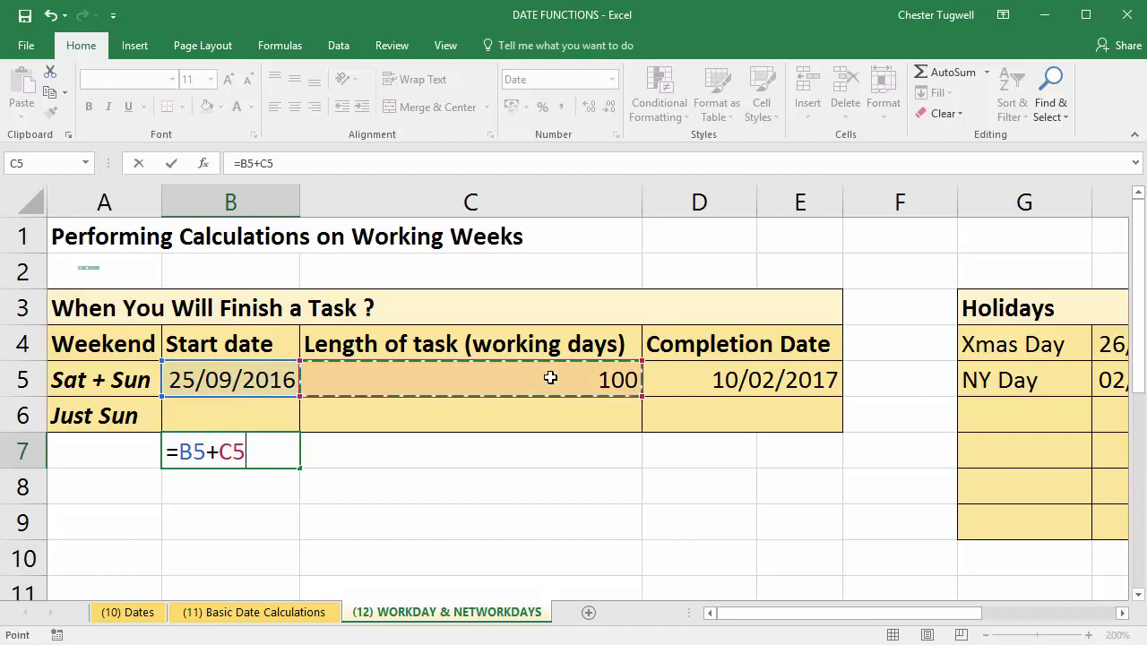
pyautogui.press('Return')
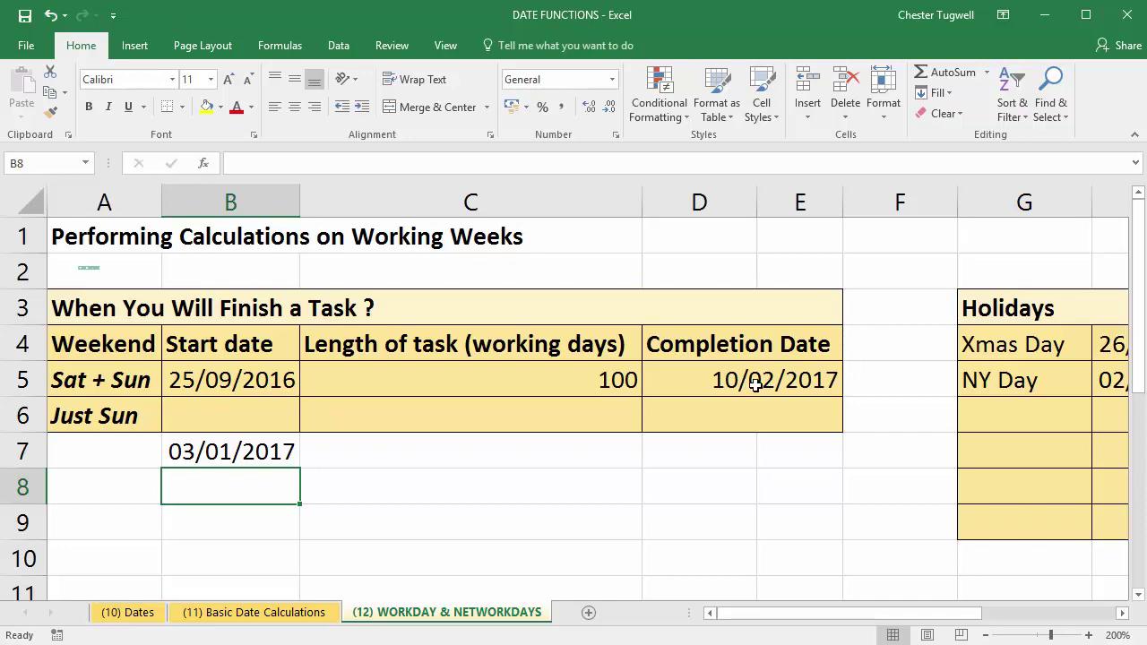
pyautogui.click(1122, 613)
# Set up the Holidays list in G4:H5 with Xmas Day 26/12/2016 and NY Day 02/01/2017
pyautogui.click(1122, 613)
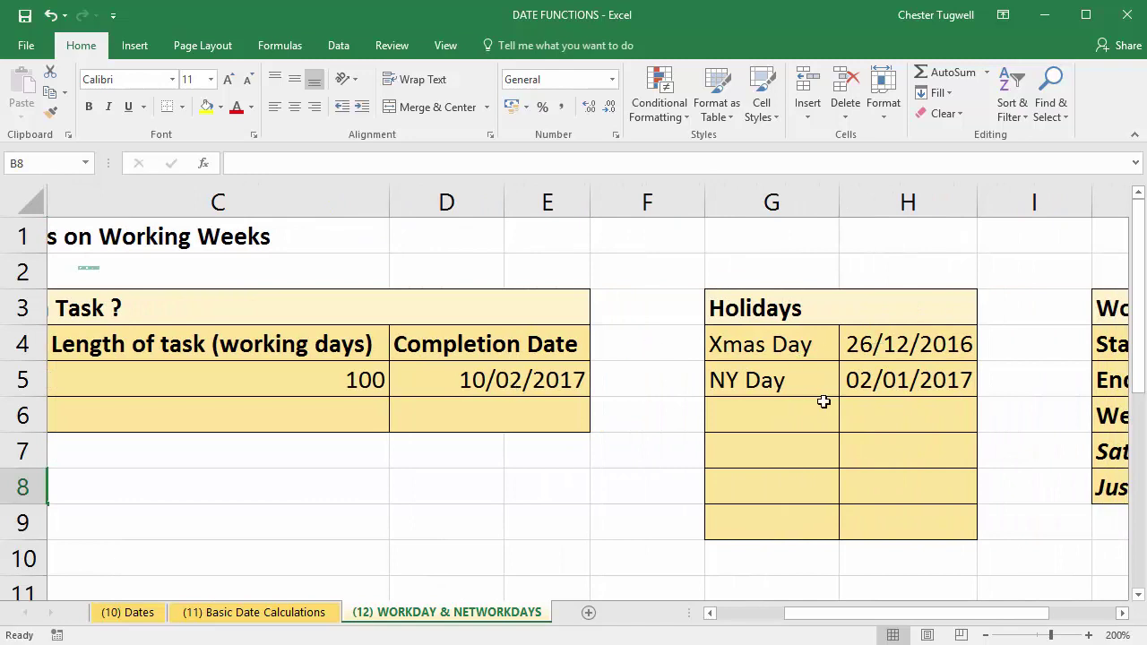
pyautogui.moveTo(925, 613); pyautogui.dragTo(883, 619)
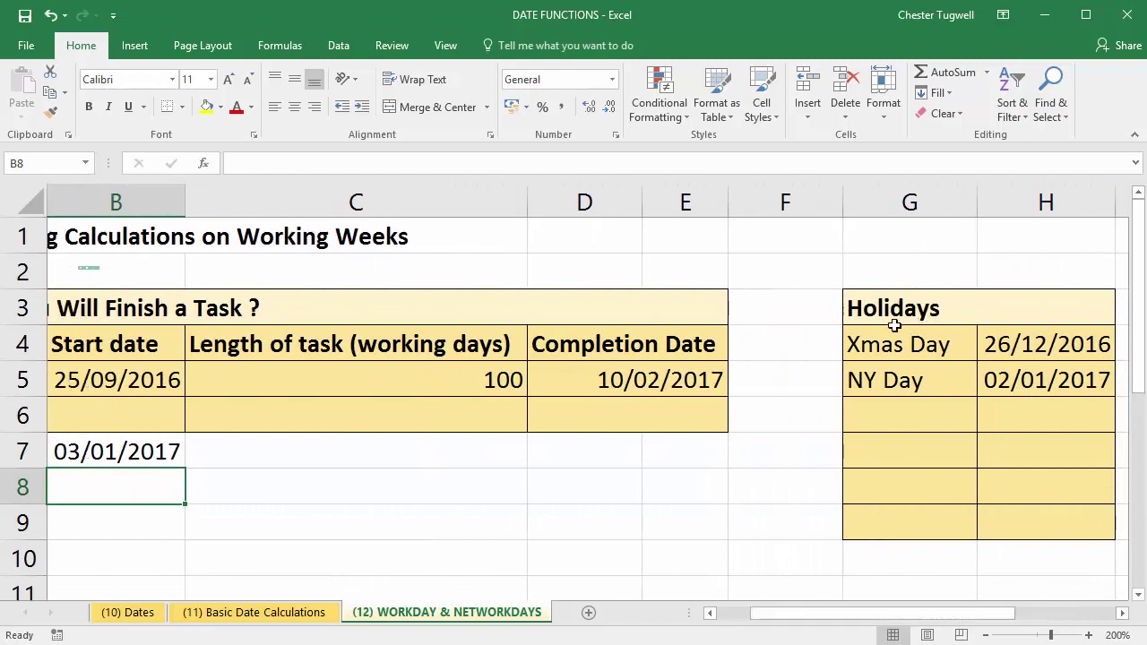
pyautogui.click(1123, 613)
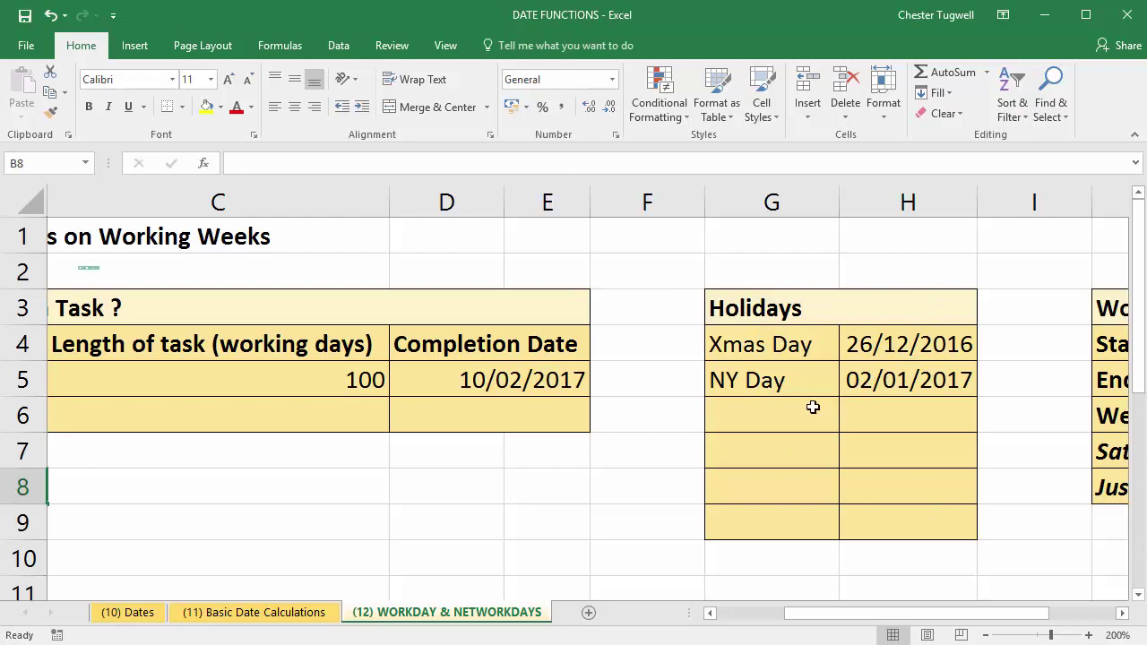
pyautogui.click(887, 346)
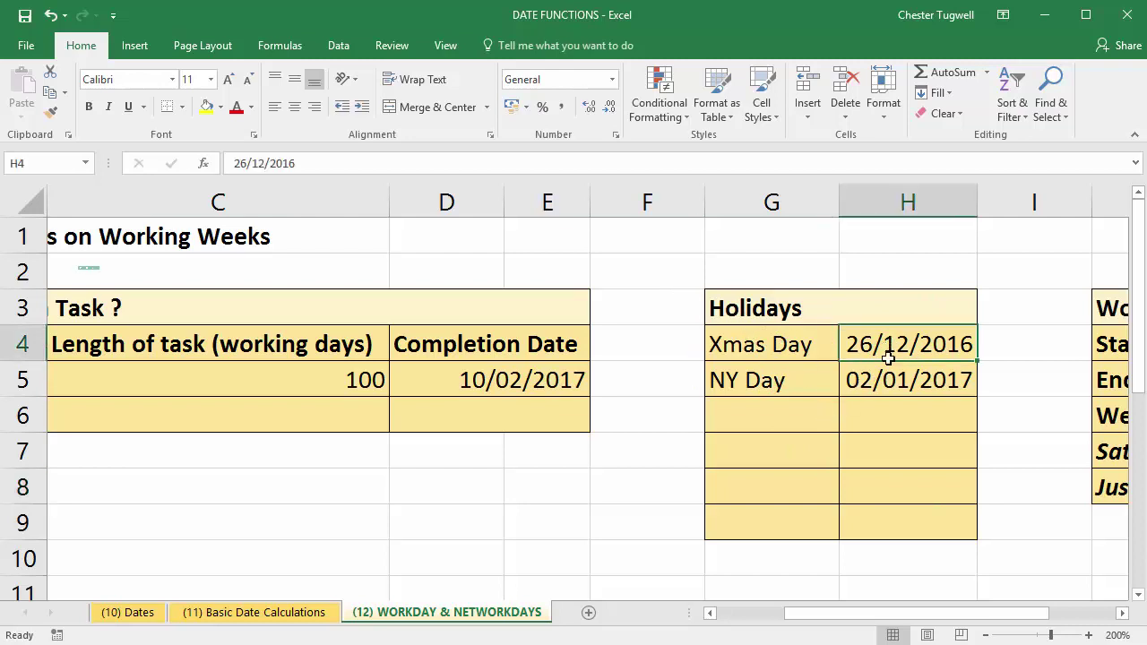
pyautogui.moveTo(887, 359); pyautogui.dragTo(891, 382)
pyautogui.click(884, 344)
pyautogui.click(748, 334)
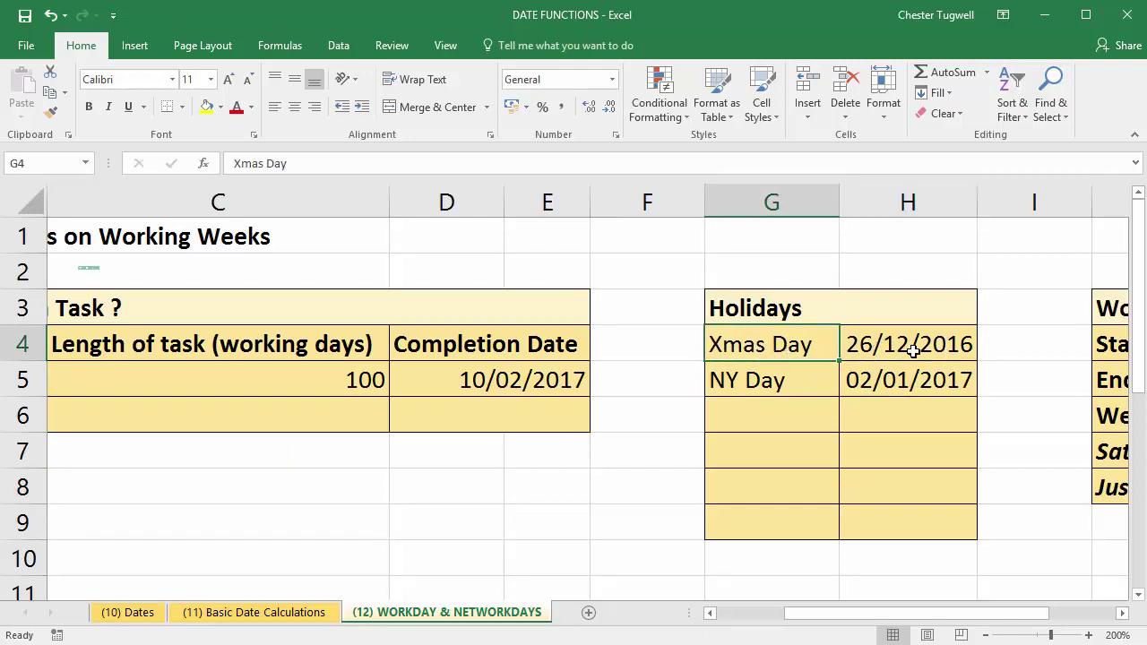
pyautogui.click(787, 380)
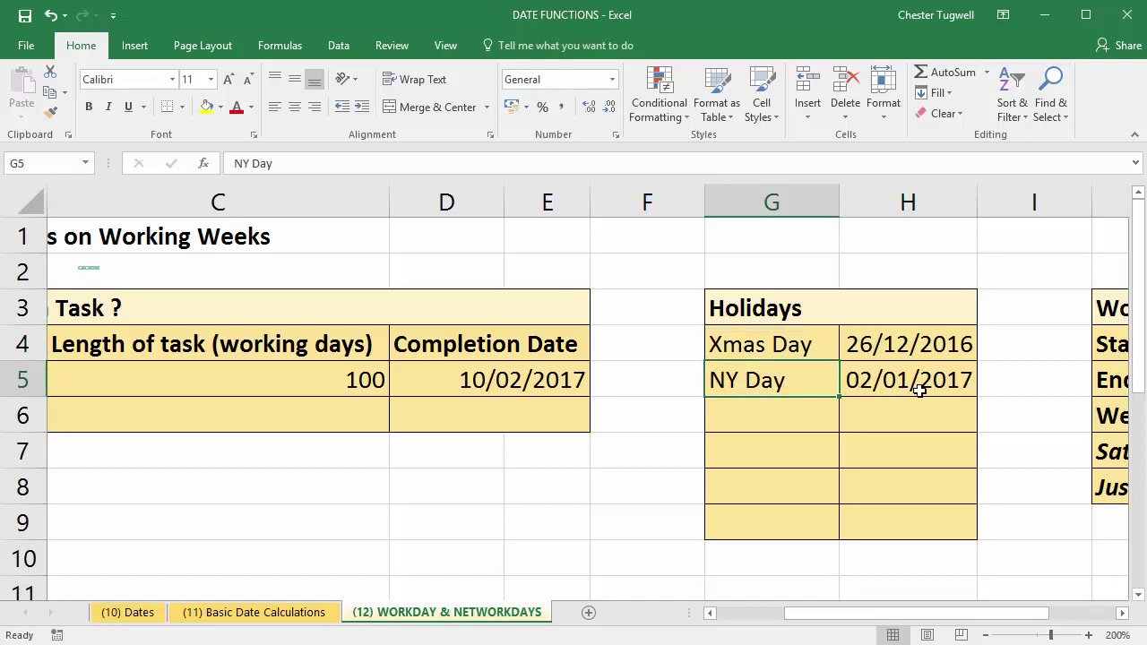
pyautogui.click(869, 344)
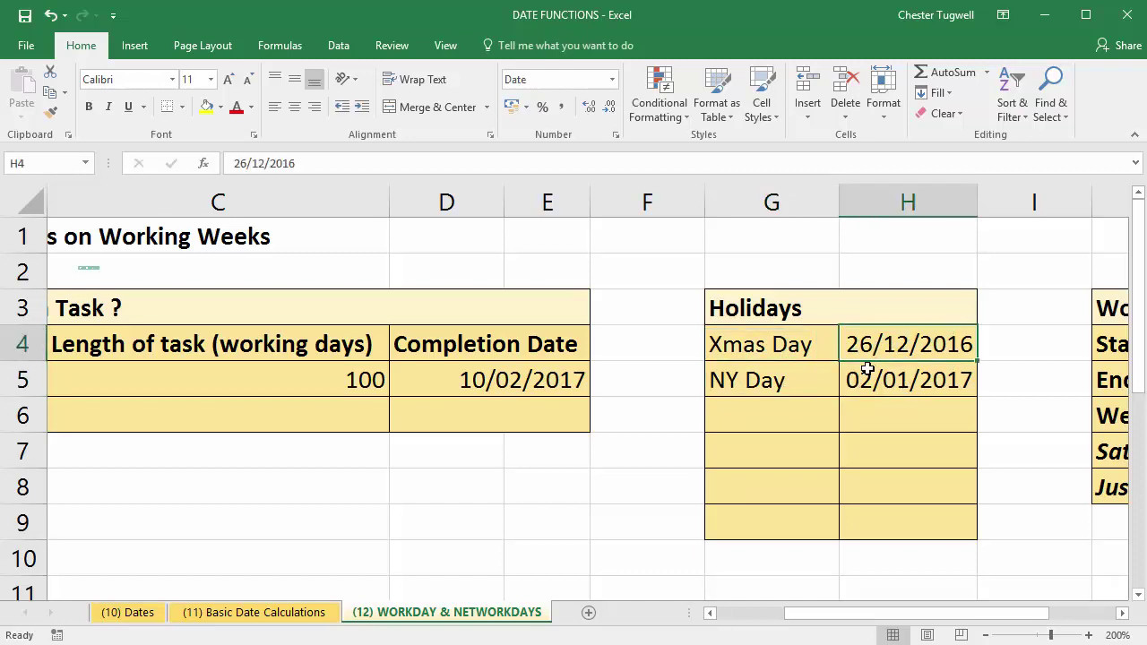
pyautogui.click(793, 346)
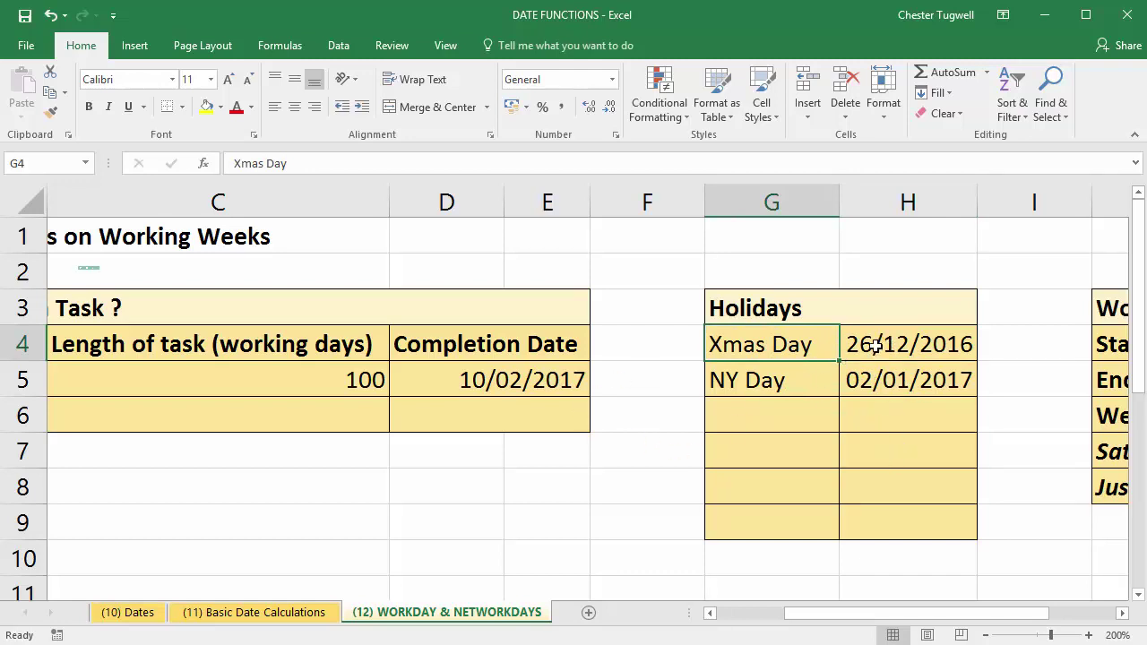
pyautogui.moveTo(901, 615); pyautogui.dragTo(868, 614)
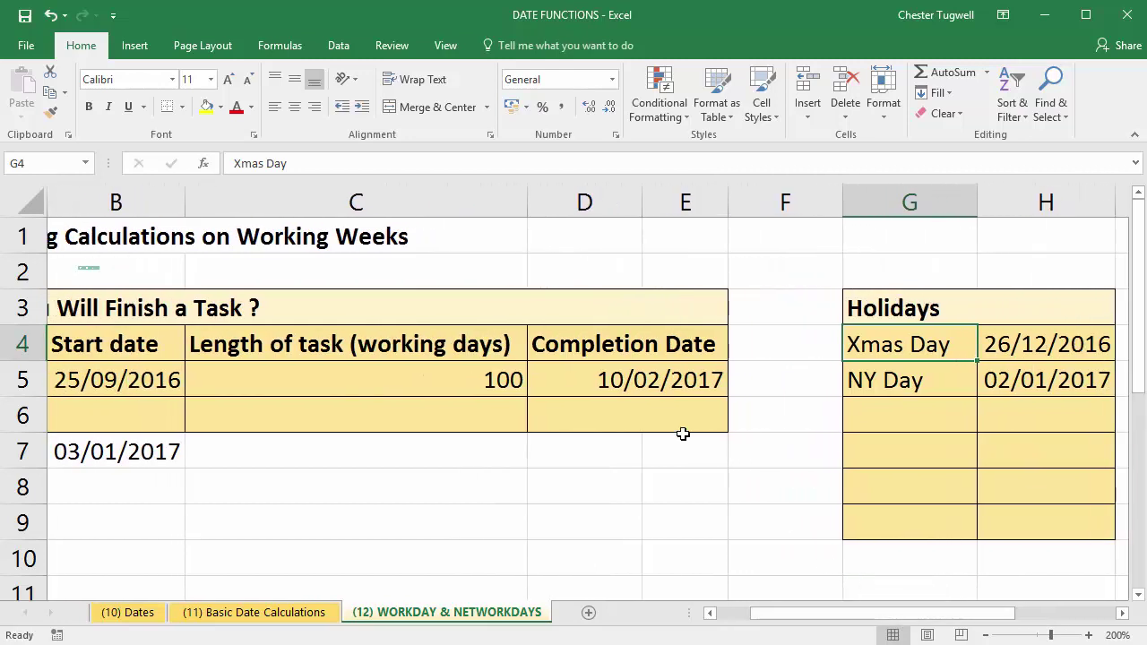
# Add holidays H4:H5 to D5's WORKDAY formula, moving the completion date to 14/02/2017
pyautogui.doubleClick(661, 385)
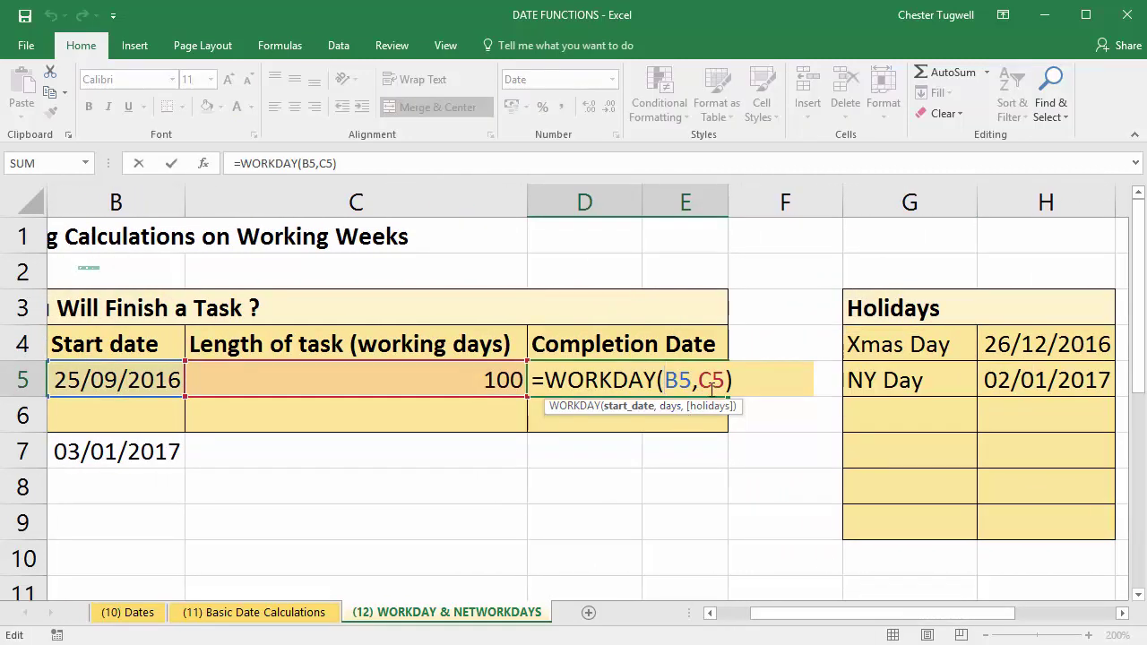
pyautogui.click(726, 380)
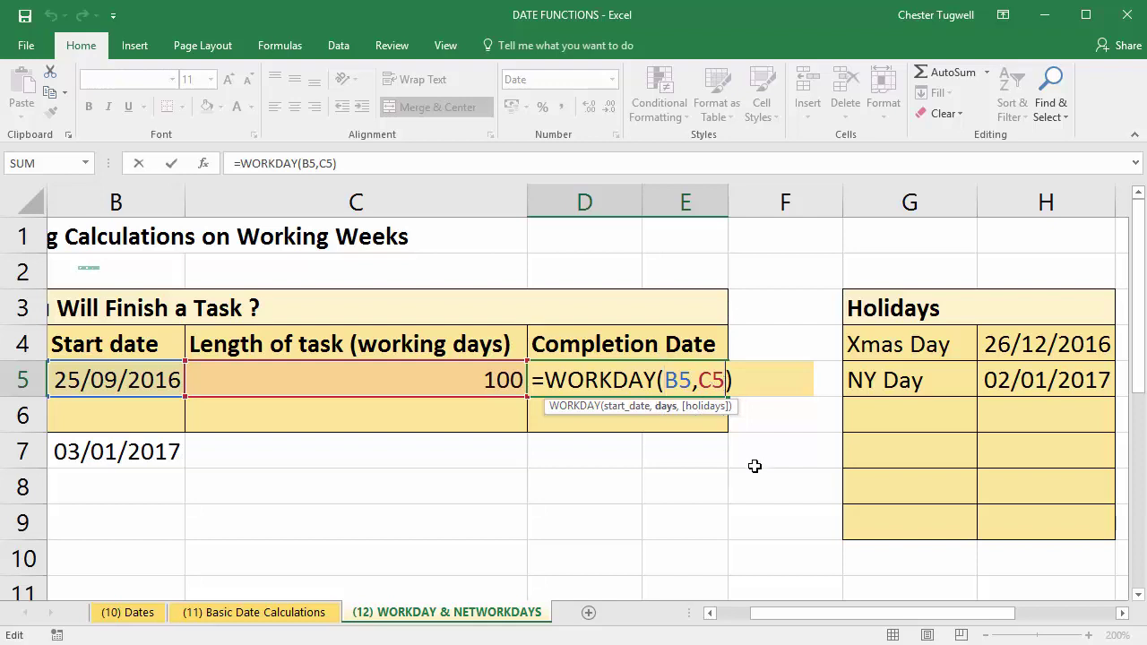
pyautogui.write(',')
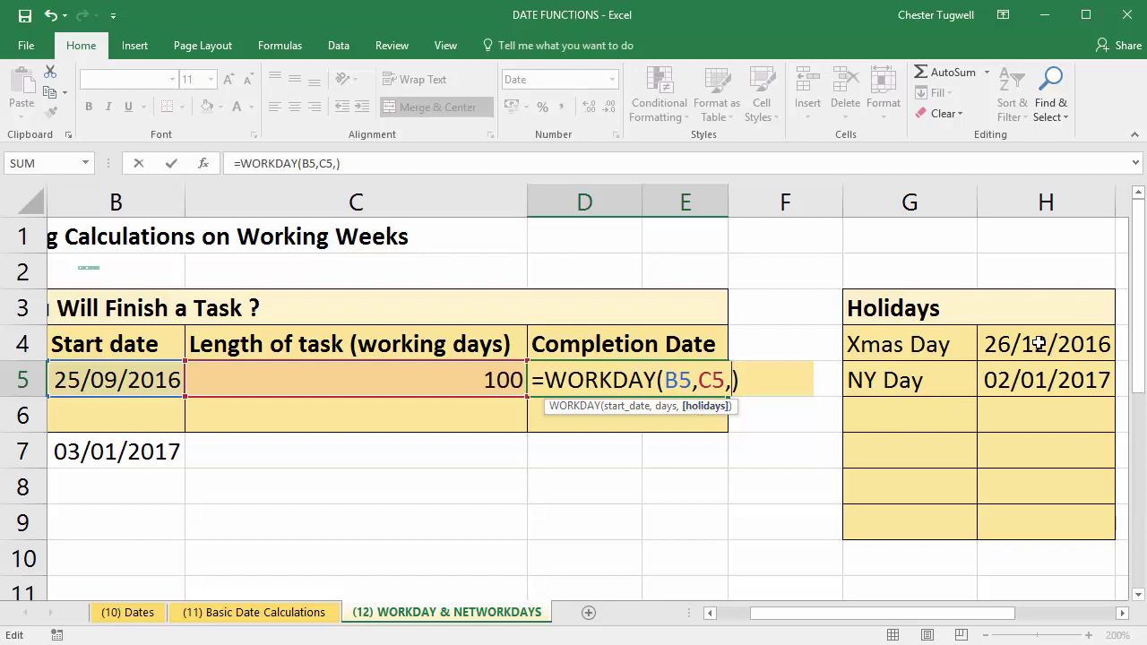
pyautogui.moveTo(1034, 348); pyautogui.dragTo(1033, 380)
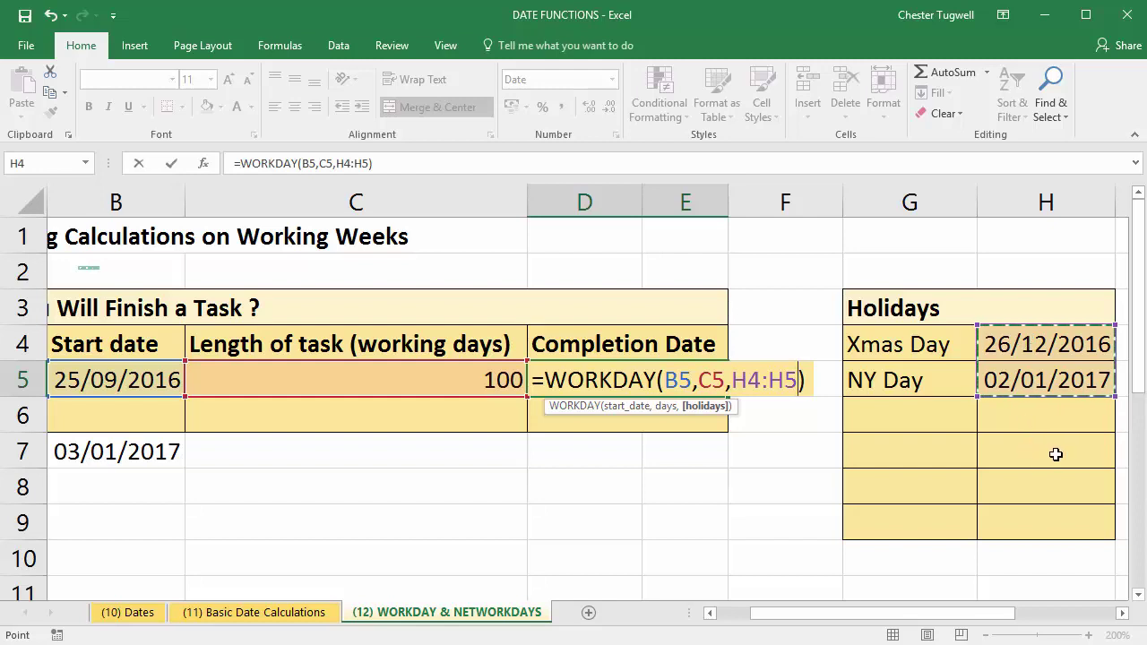
pyautogui.press('Return')
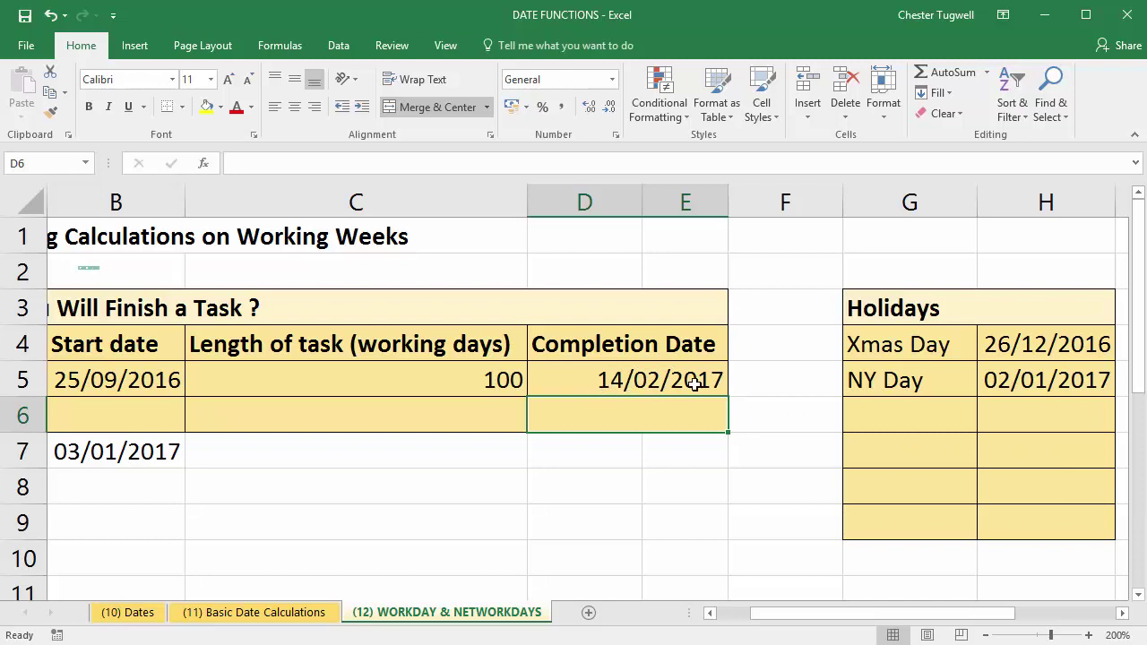
pyautogui.moveTo(926, 613); pyautogui.dragTo(892, 613)
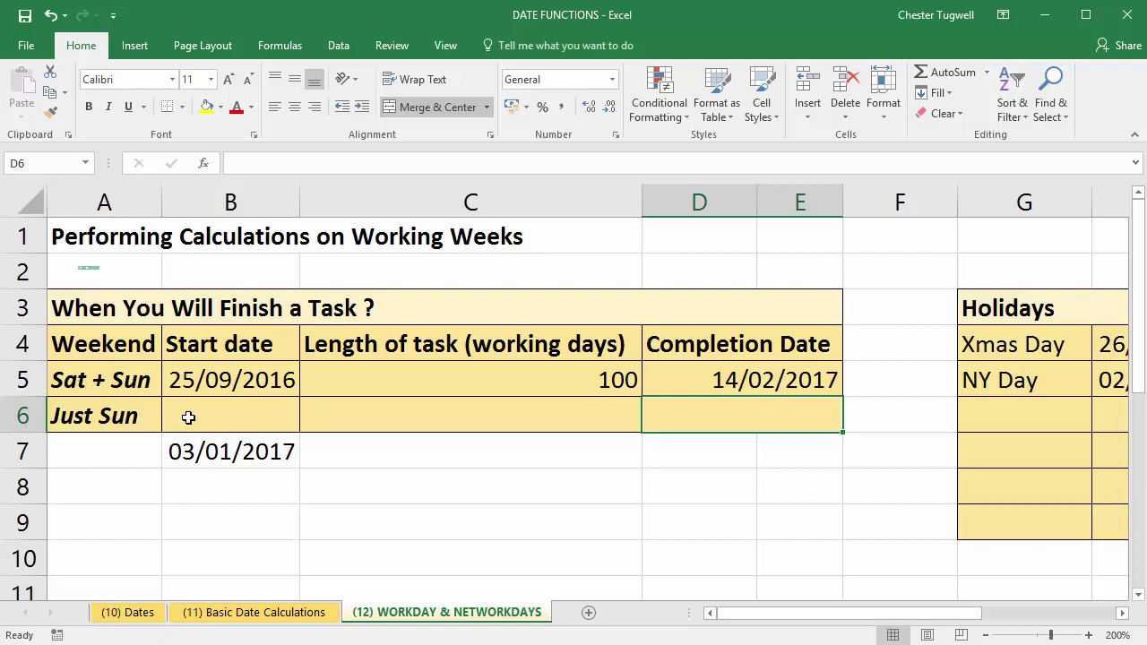
# Fill the Just Sun row with start date 25/09/2016 in B6 and 100 days in C6
pyautogui.click(196, 417)
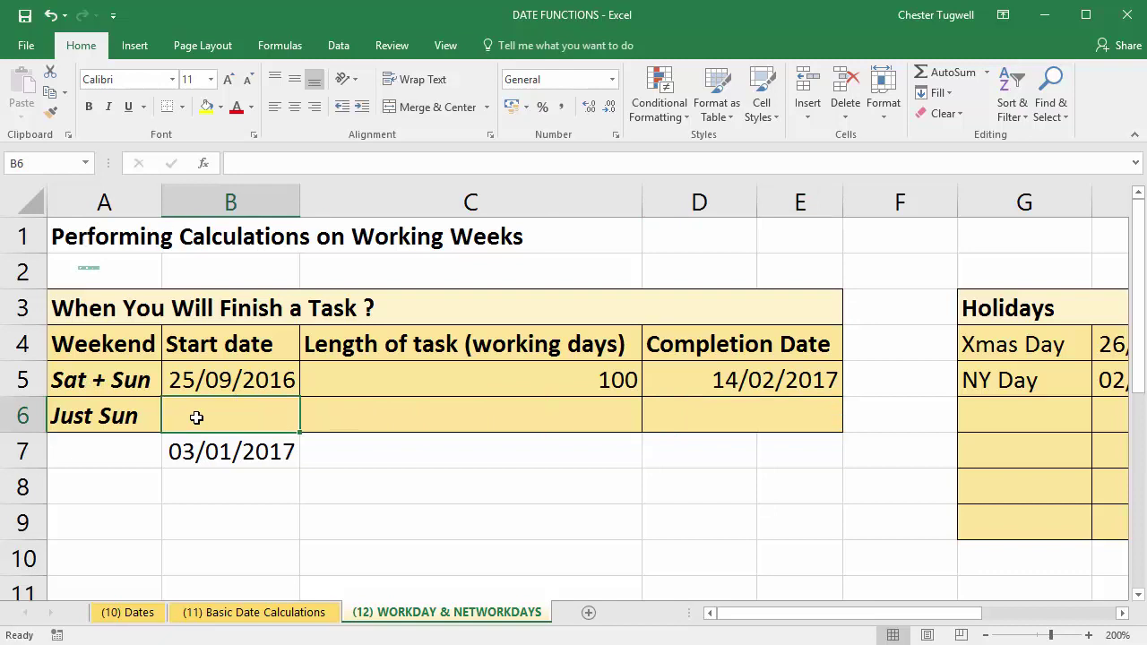
pyautogui.hotkey('ctrl', ';')
pyautogui.press('Tab')
pyautogui.write('1')
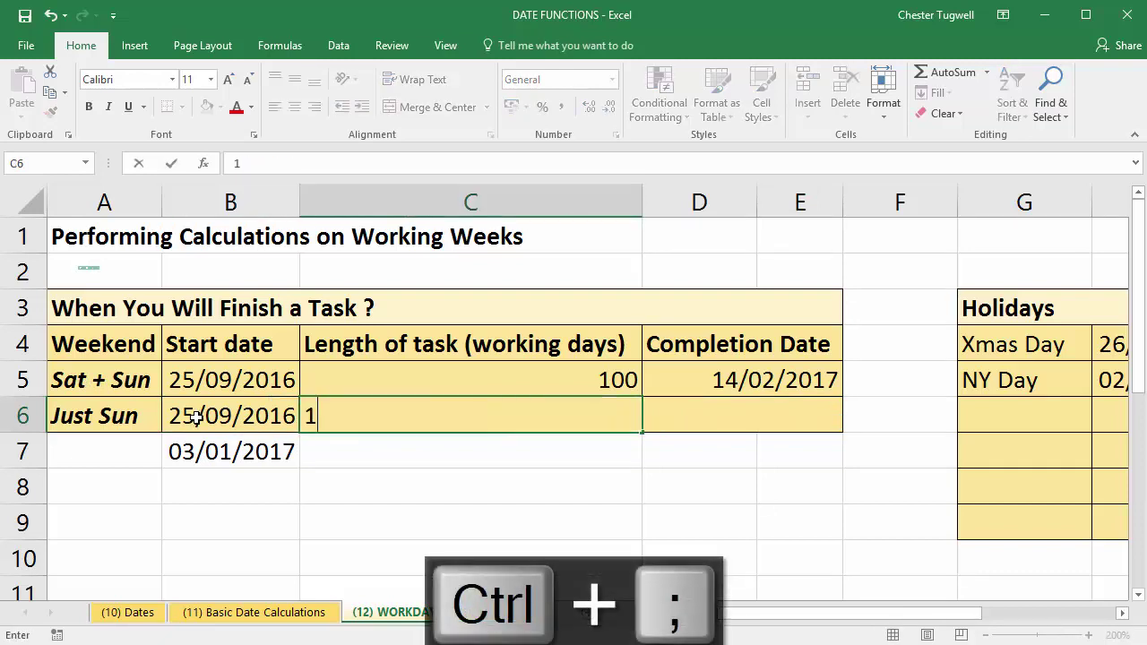
pyautogui.write('00')
pyautogui.press('Tab')
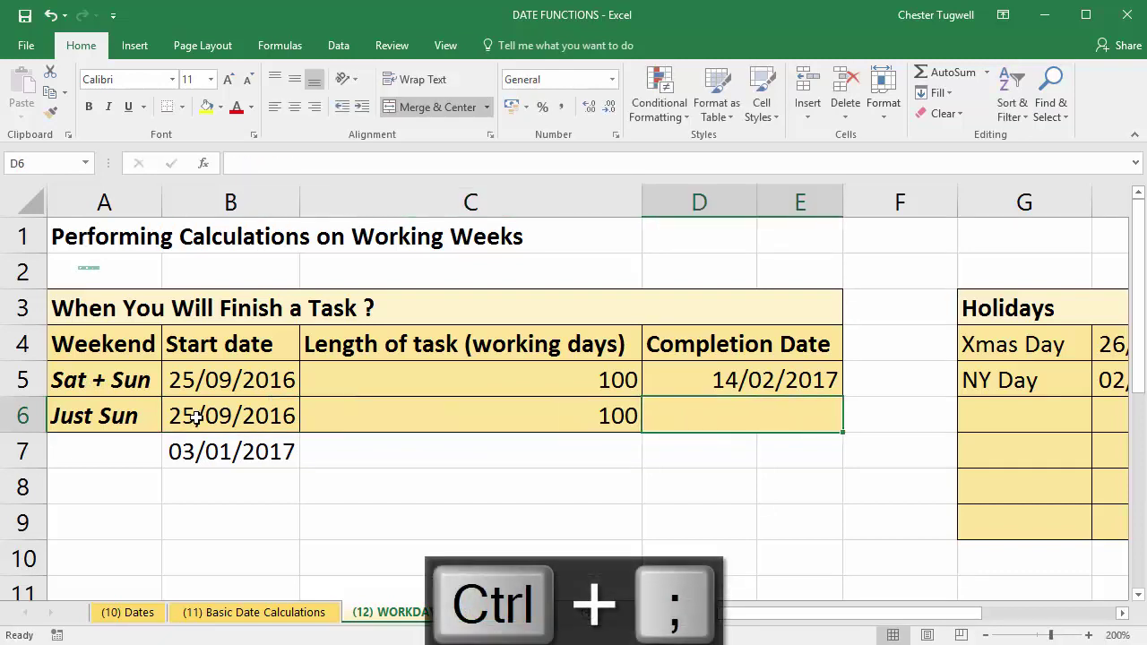
# Enter =WORKDAY.INTL(B6,C6,11) in D6 for a Sunday-only weekend
pyautogui.write('=wo')
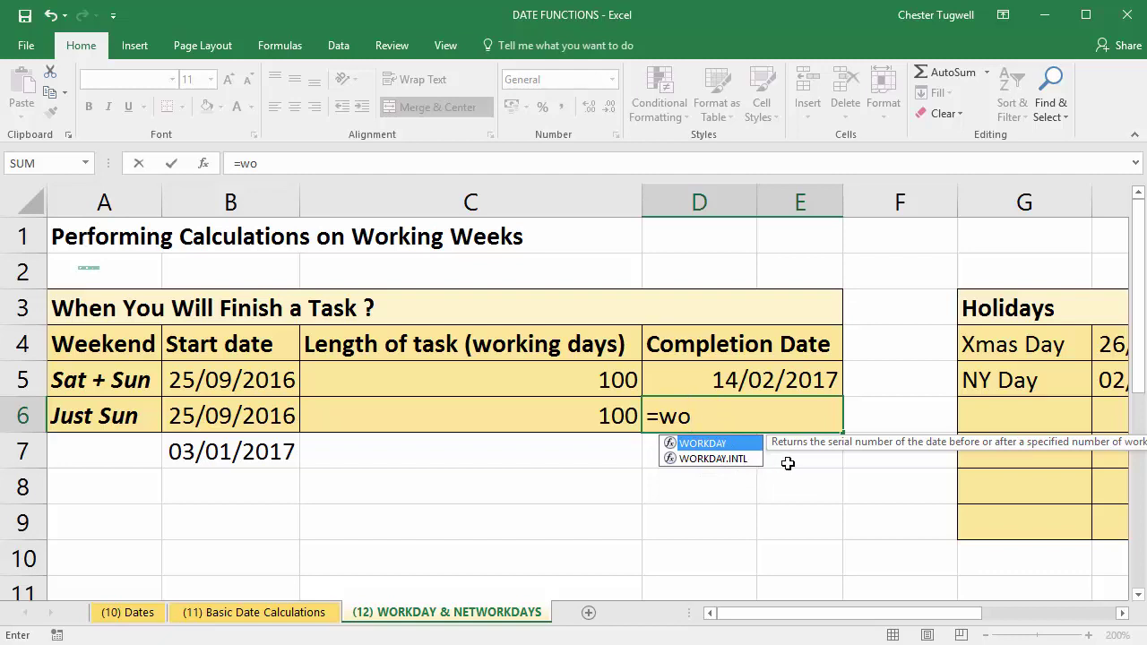
pyautogui.press('Down')
pyautogui.press('Tab')
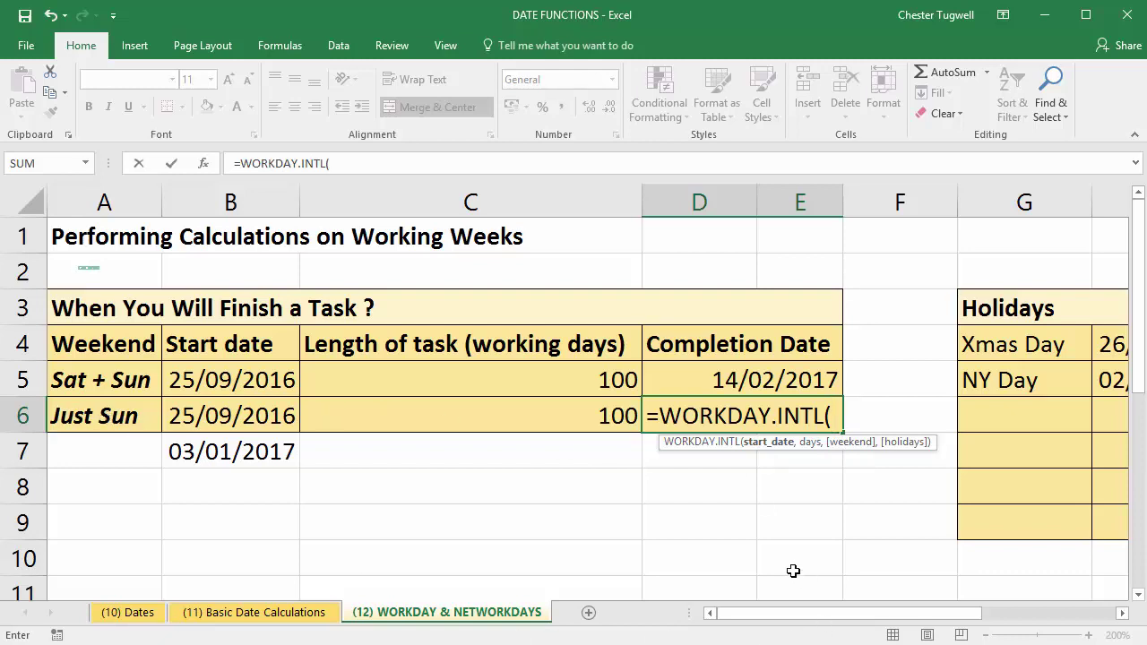
pyautogui.click(244, 414)
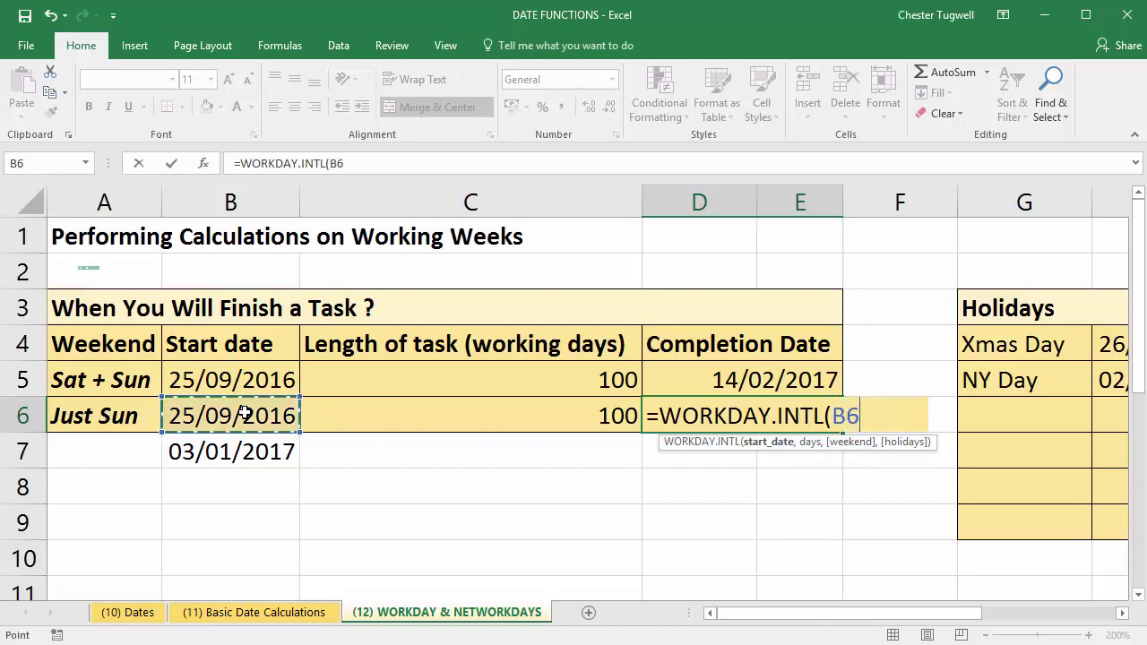
pyautogui.write(',')
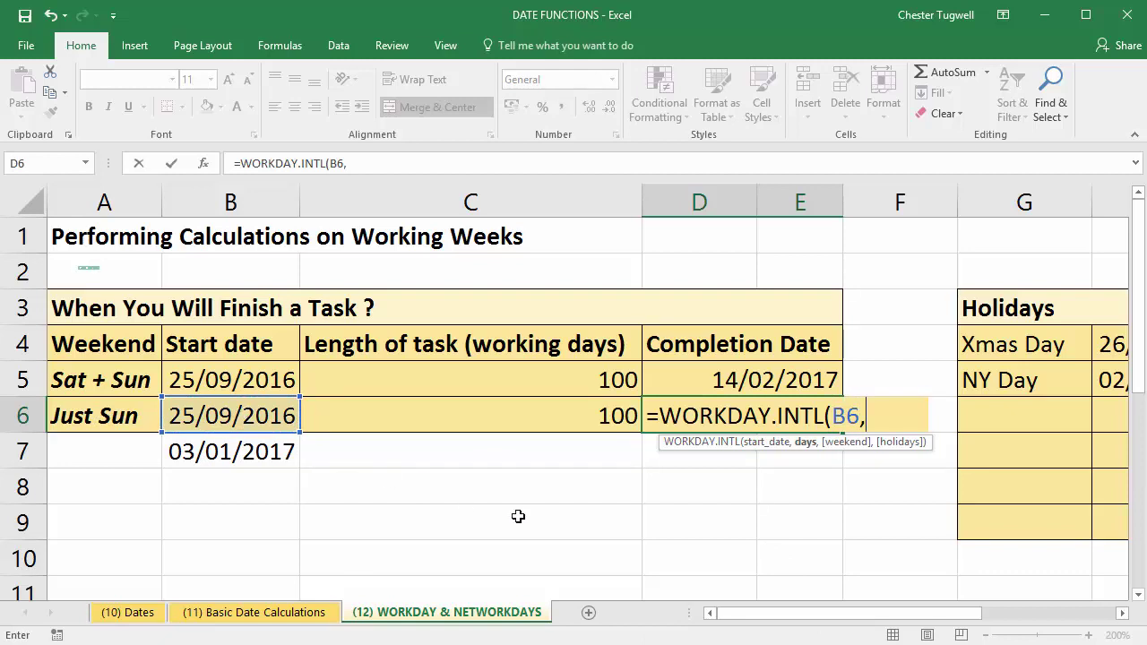
pyautogui.click(570, 421)
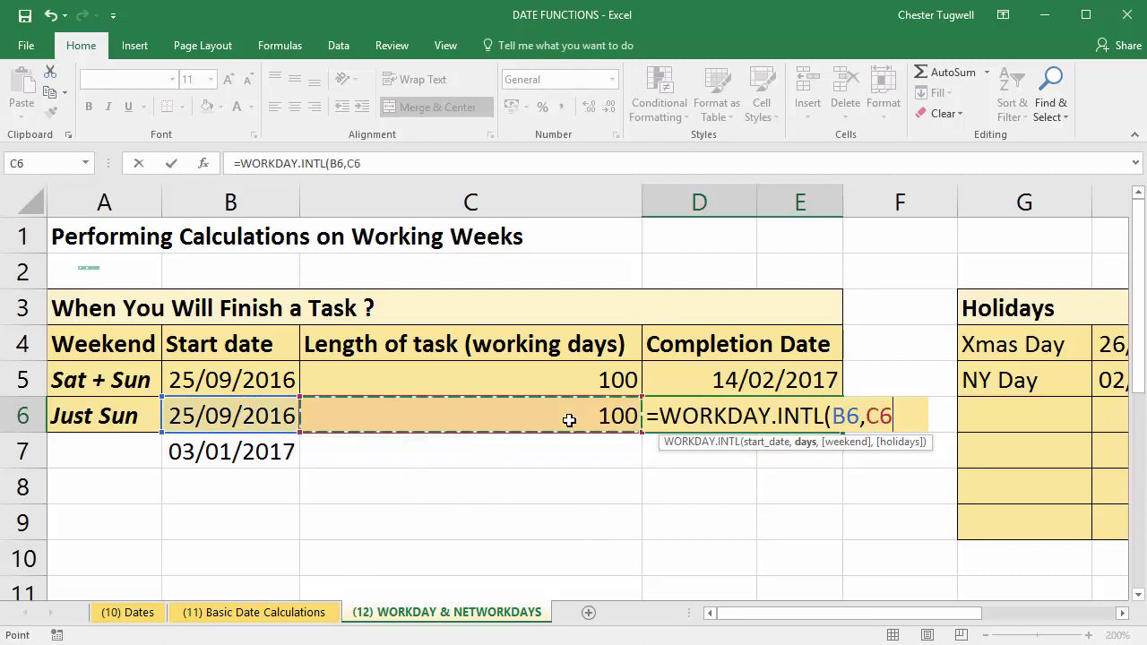
pyautogui.write(',')
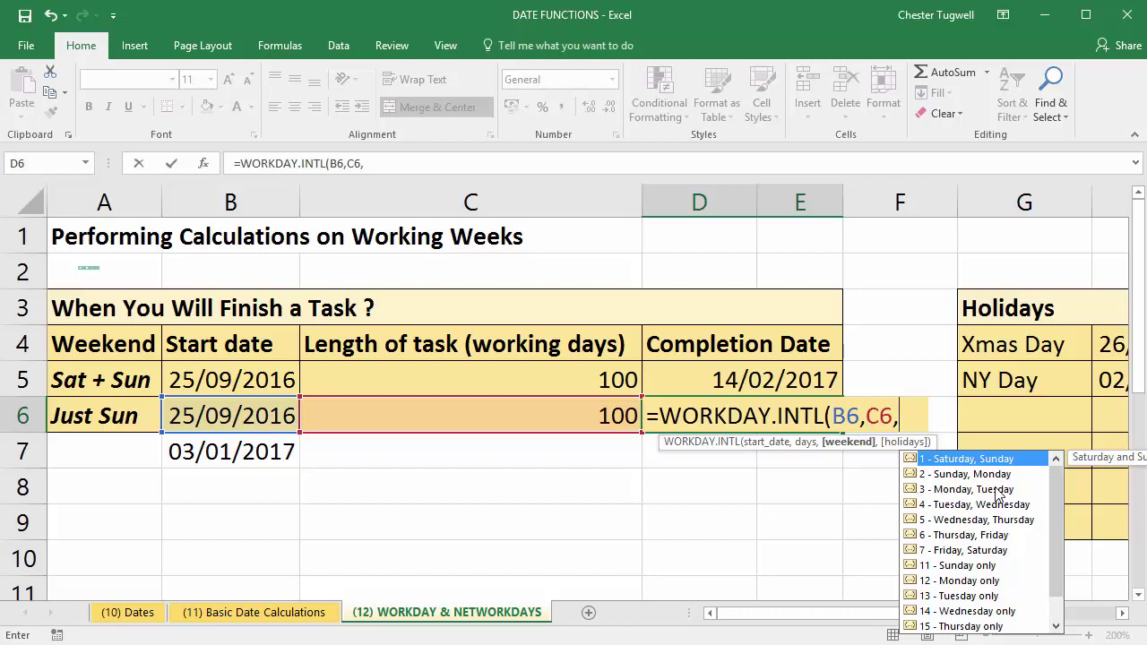
pyautogui.doubleClick(961, 567)
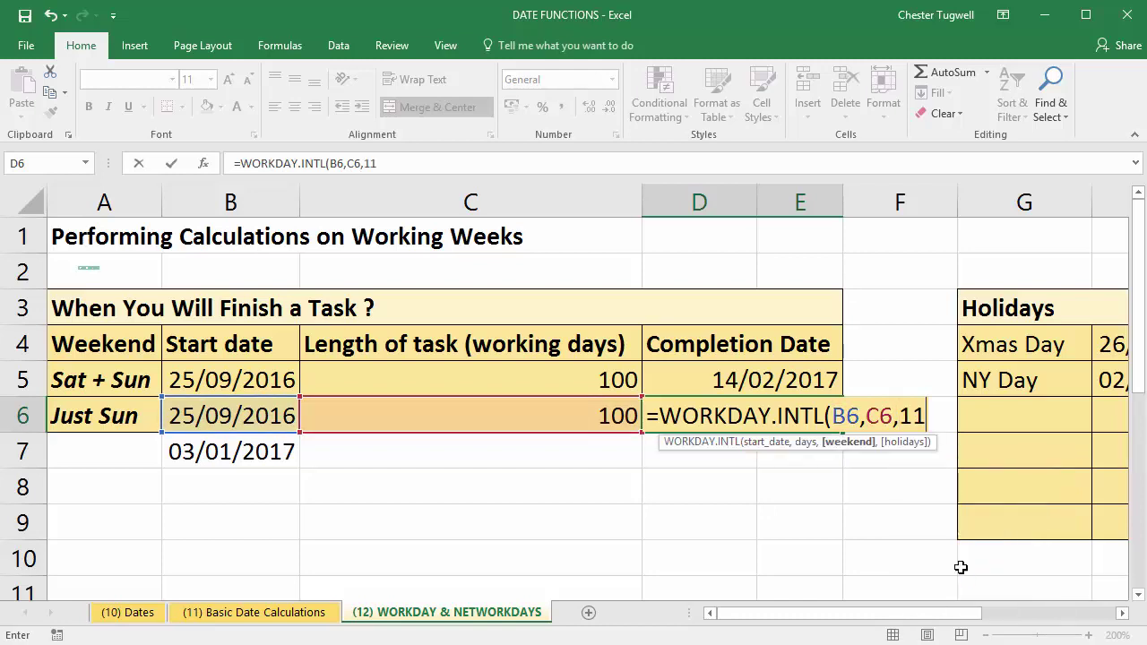
pyautogui.write(')')
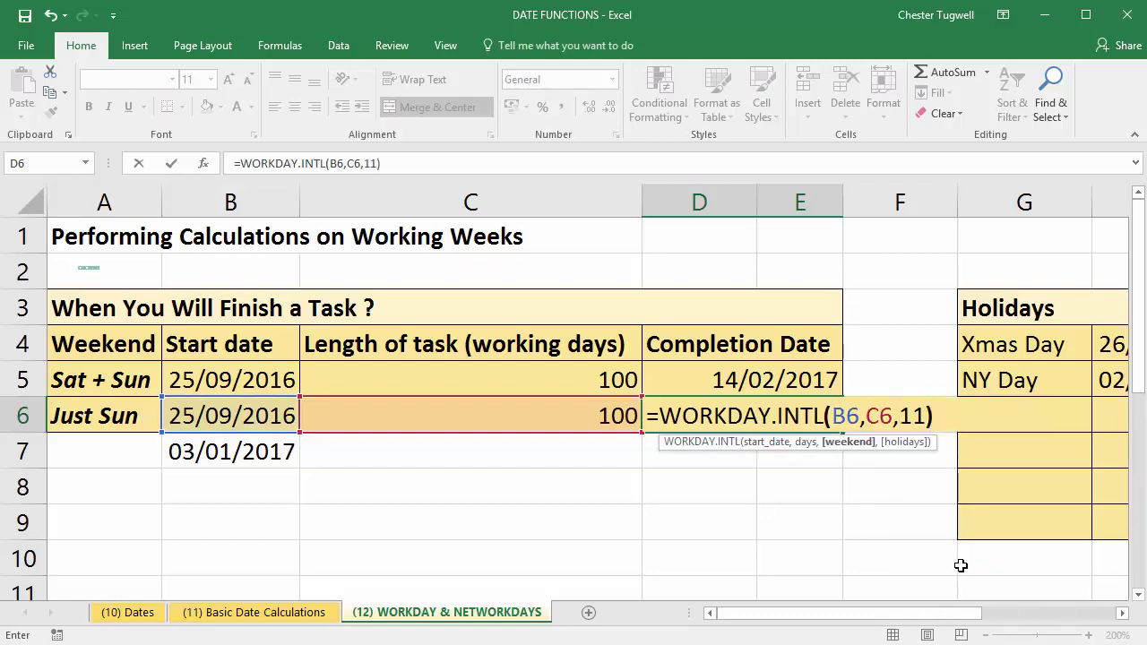
pyautogui.press('Return')
pyautogui.press('Left')
pyautogui.press('Left')
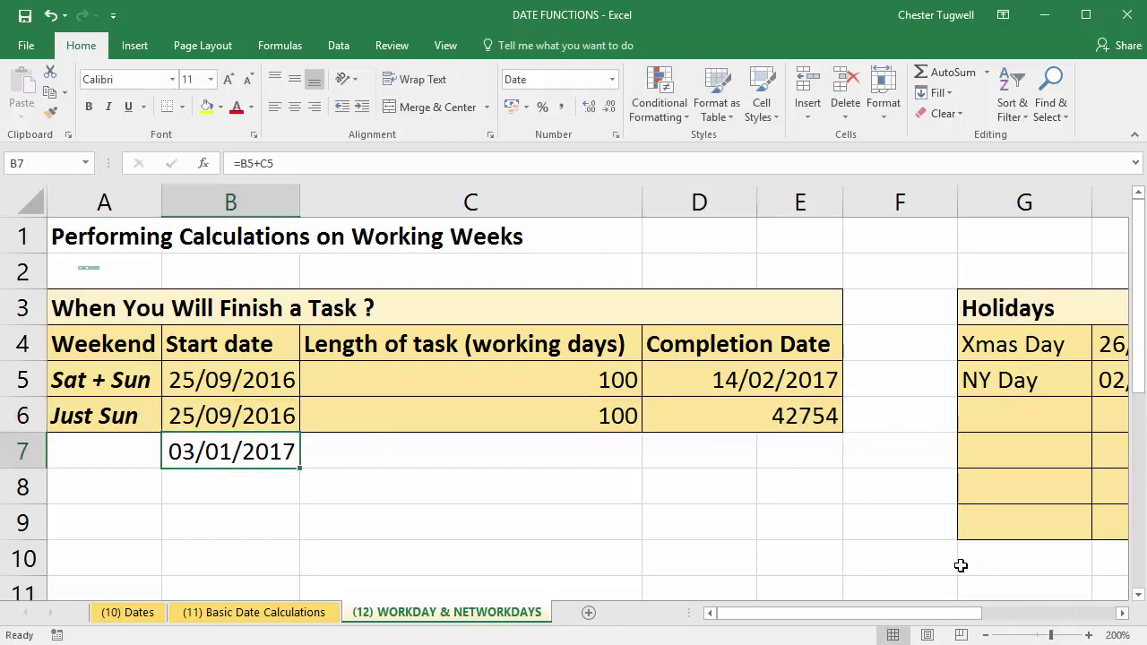
# Apply the Short Date format to D6 so 42754 displays as 19/01/2017
pyautogui.click(789, 417)
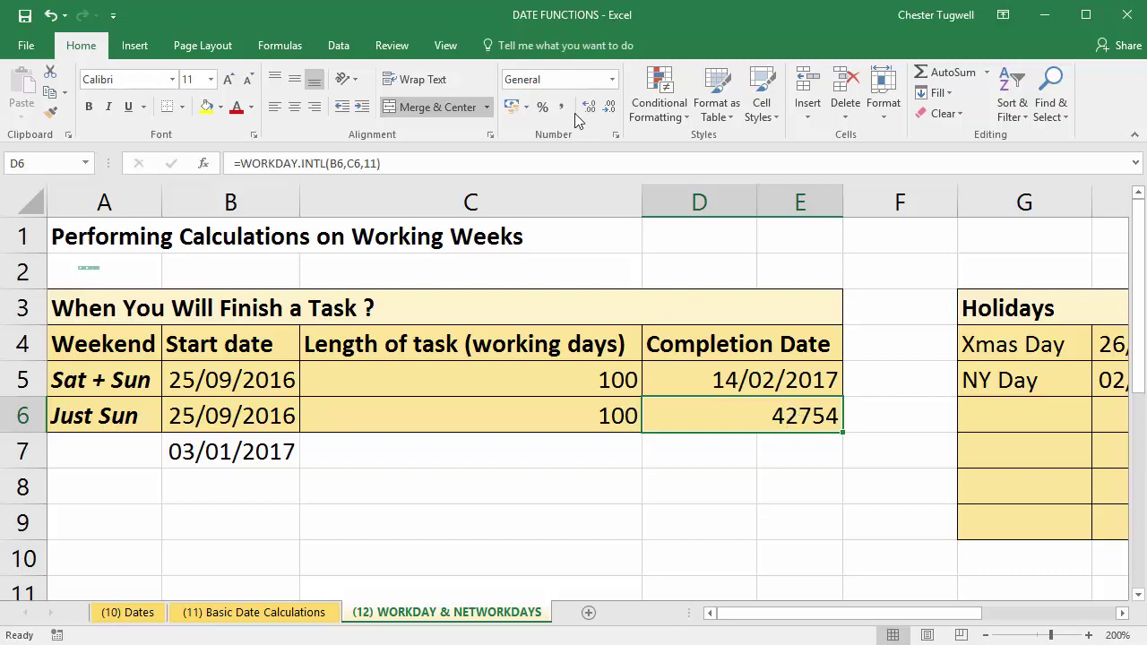
pyautogui.click(614, 80)
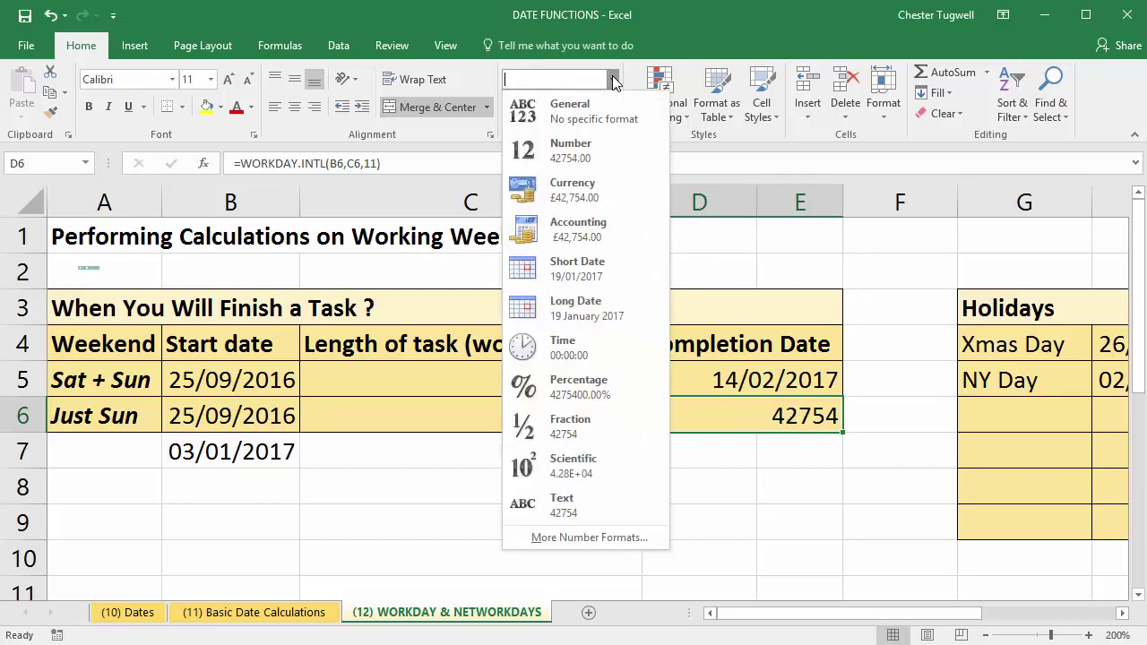
pyautogui.click(594, 281)
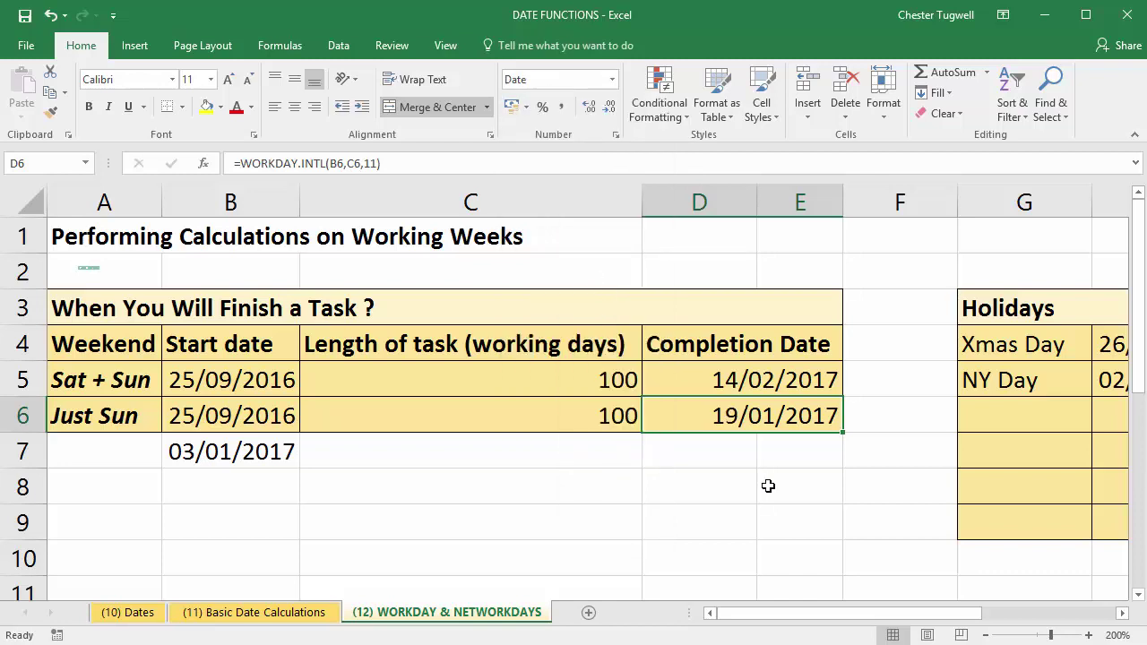